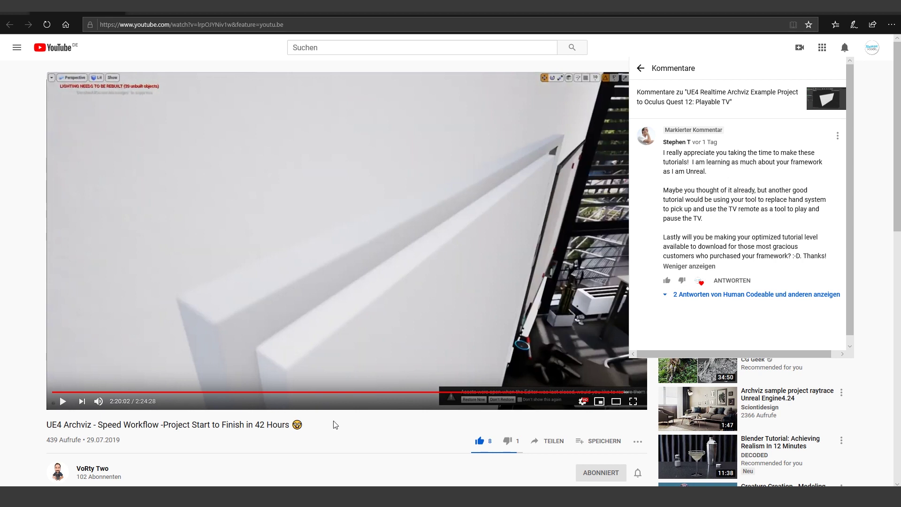
Switch from the browser to the VR_Framework project in Unreal Editor.
mouse_move(333, 496)
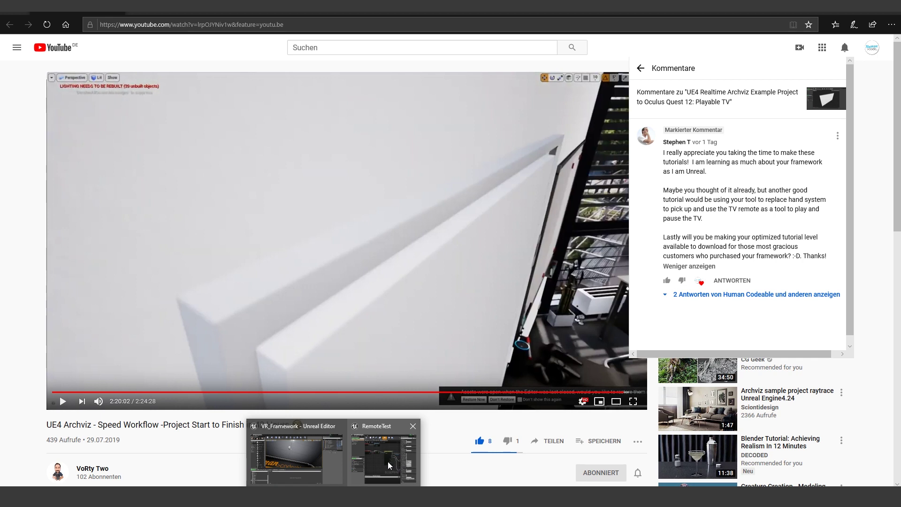
left_click(308, 452)
right_click_drag(400, 158, 399, 287)
right_click_drag(487, 192, 517, 192)
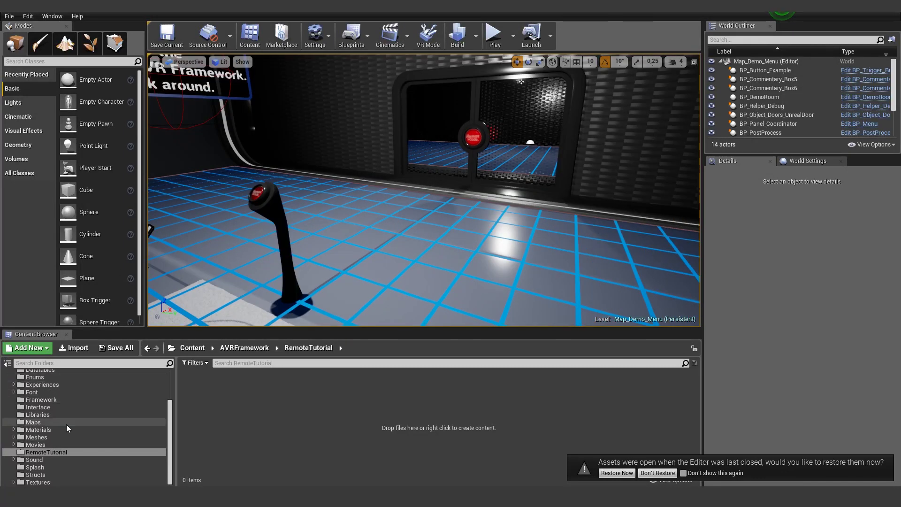
Search the Experiences folder of AVRFramework for tv assets.
scroll(66, 425, "up", 3)
left_click(55, 437)
left_click(252, 365)
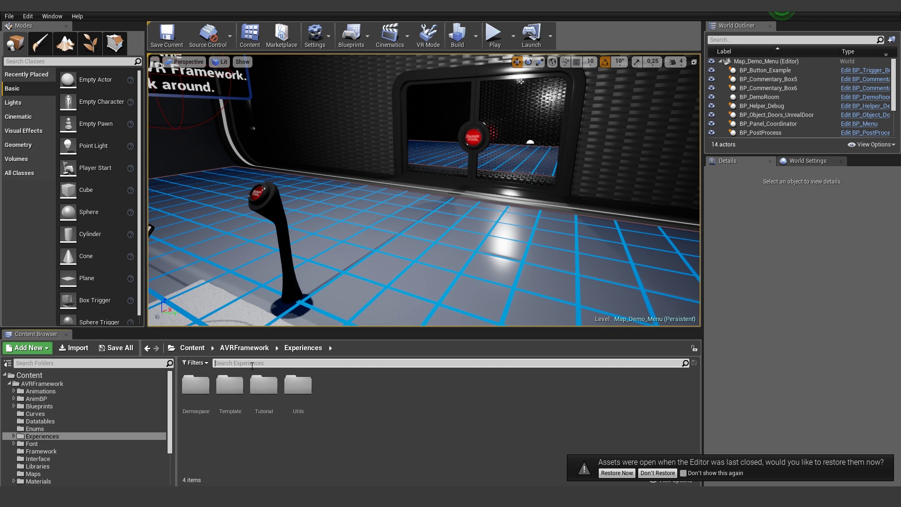
type("ty")
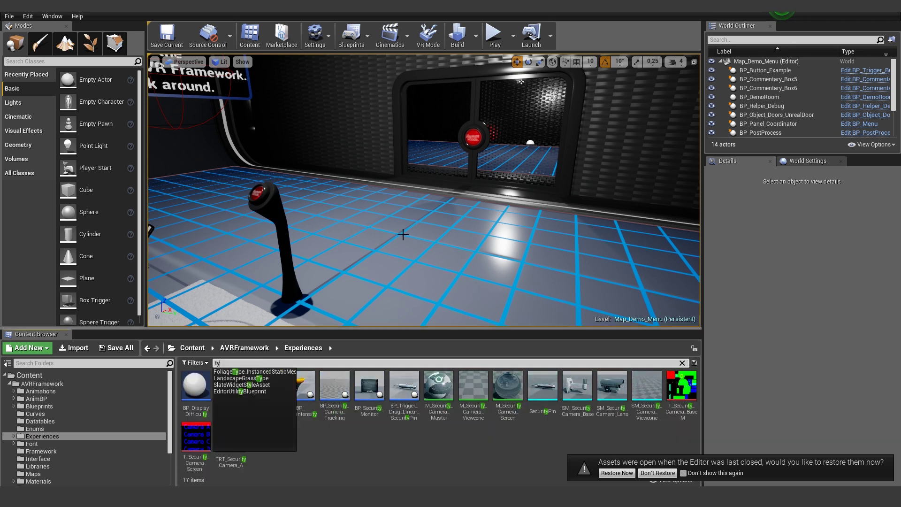
right_click_drag(395, 265, 445, 266)
key("a")
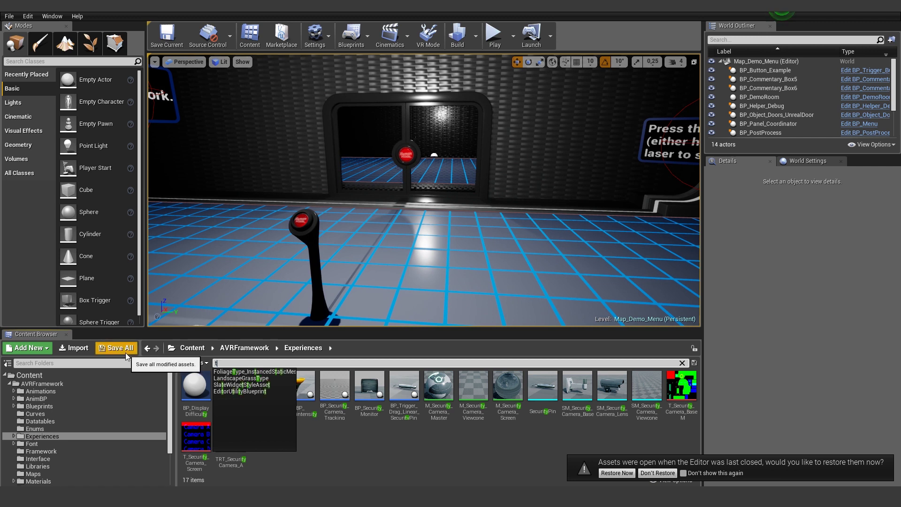
key("ctrl+a")
type("tv")
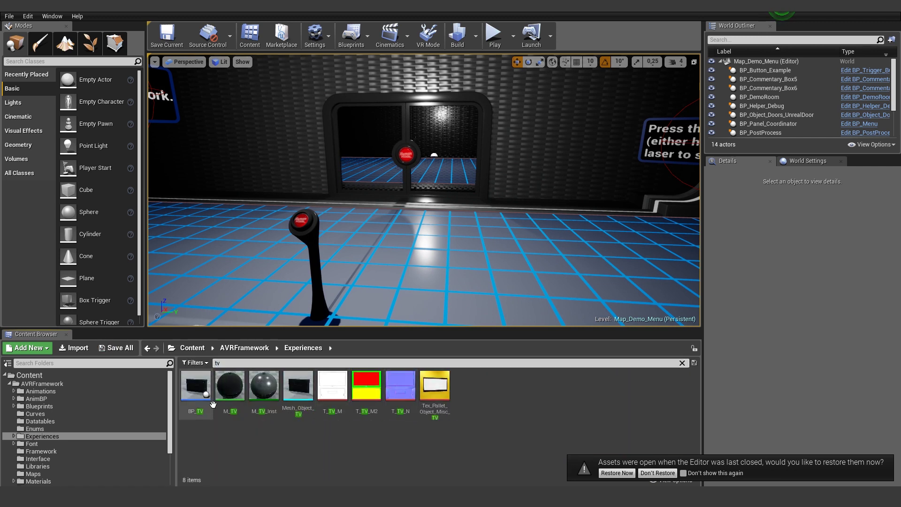
Place BP_TV in the room, raised to about Z 137, and scale it uniformly to about 1.96.
left_click_drag(196, 387, 474, 277)
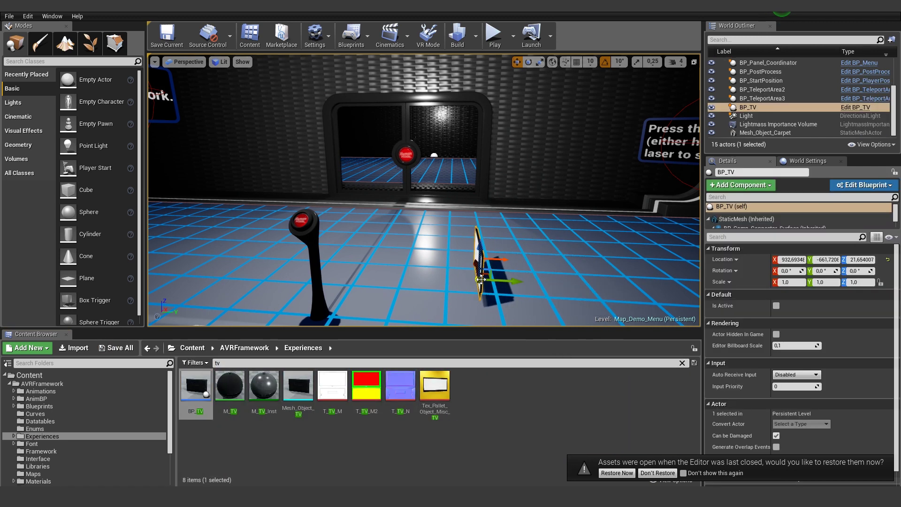
key("f")
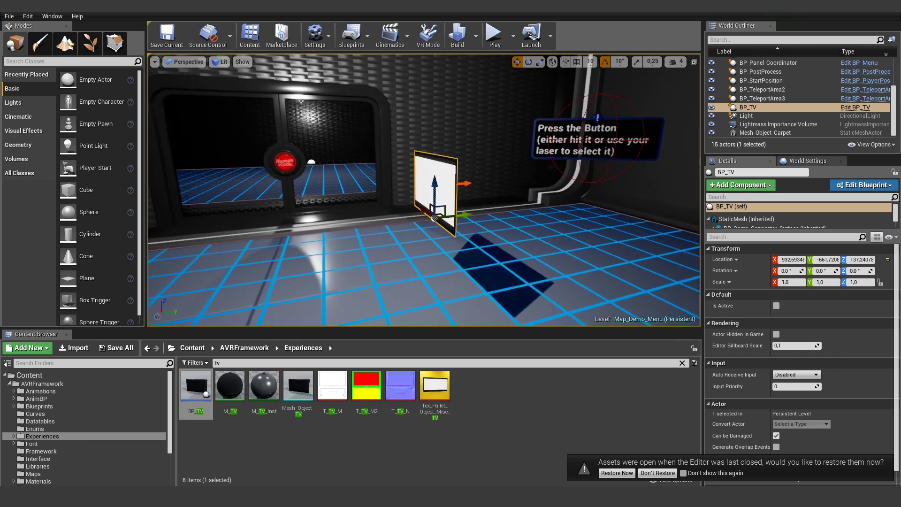
key("r")
left_click_drag(439, 219, 485, 171)
Rotate BP_TV to -70° about Z and move it along X to about 825.
key("s")
right_click_drag(439, 219, 464, 237)
key("s")
key("a")
right_click_drag(415, 191, 369, 222)
key("e")
left_click_drag(369, 221, 340, 216)
key("w")
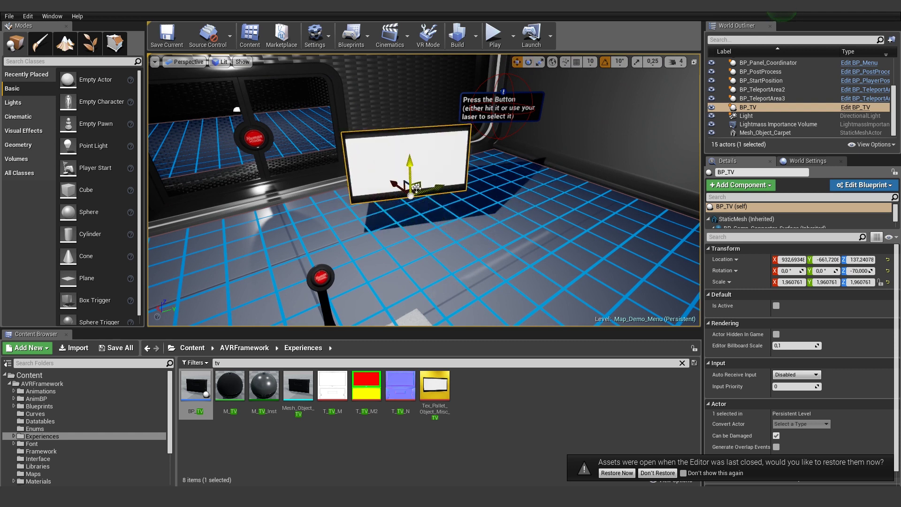
left_click_drag(395, 193, 425, 212)
key("f")
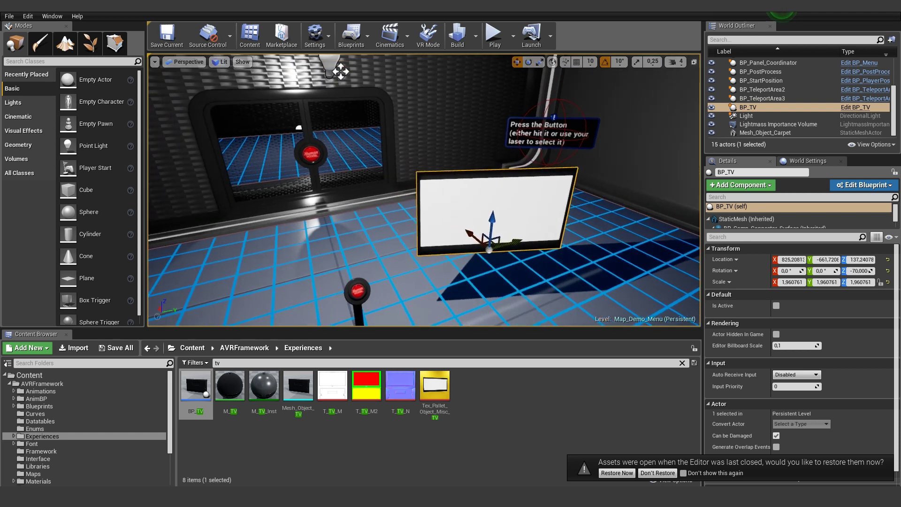
In the BP_TV blueprint, set the Comp_GazeView component's type to None, then compile and save.
left_click(857, 108)
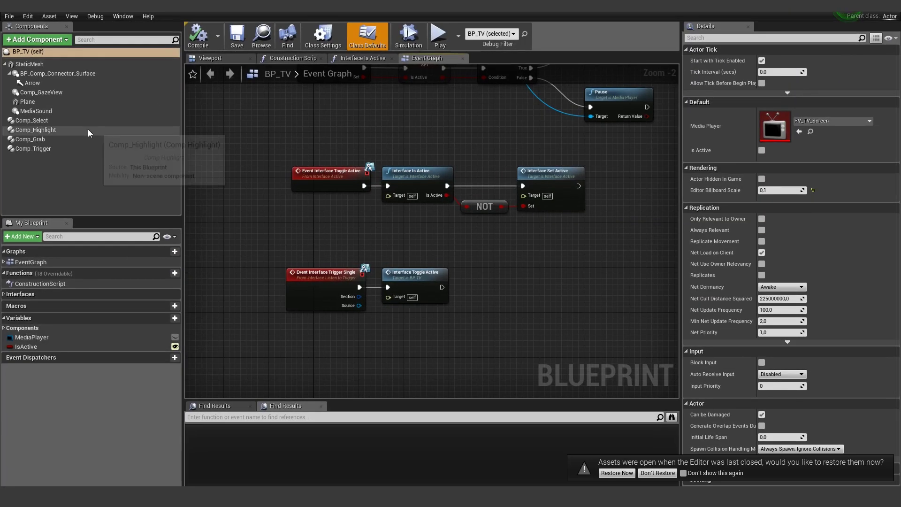
left_click(44, 93)
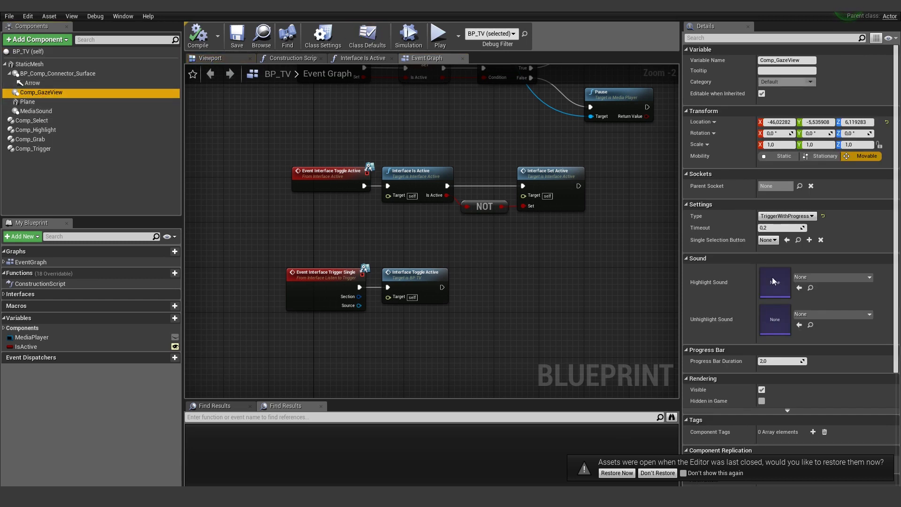
left_click(779, 215)
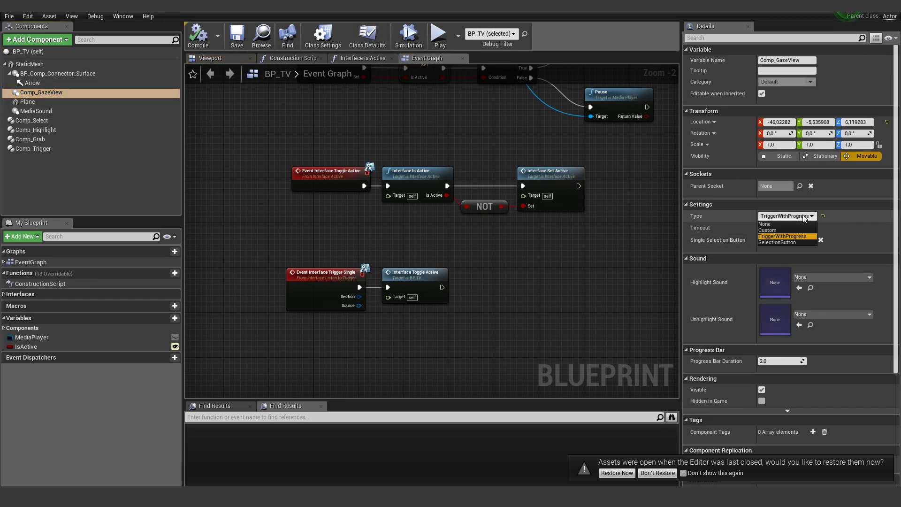
left_click(765, 225)
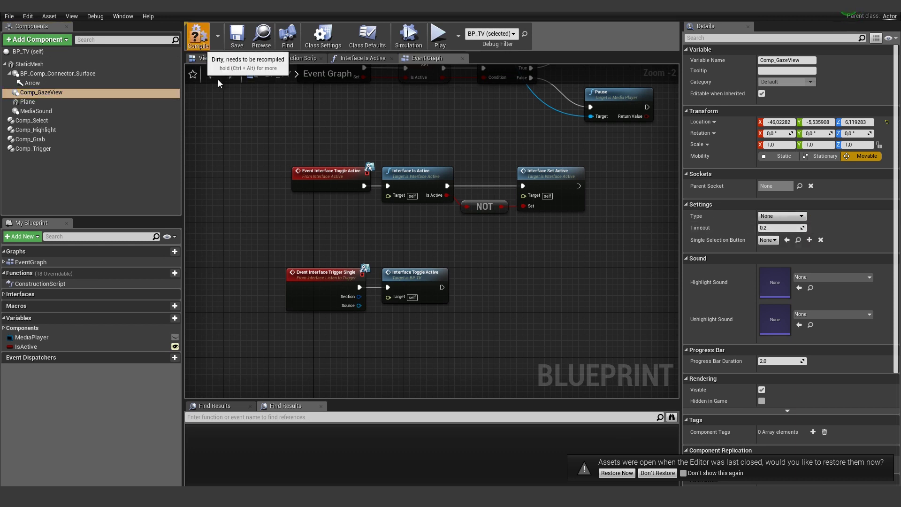
left_click(237, 37)
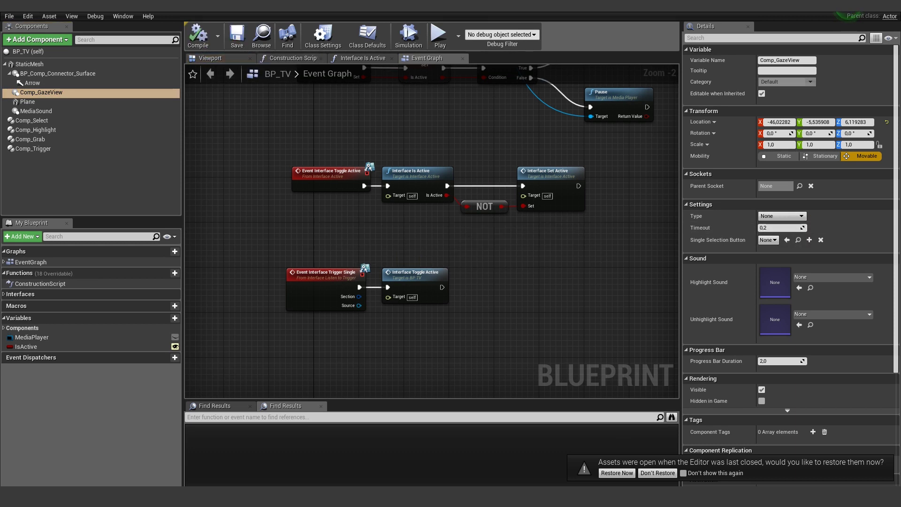
Return to the level editor, clear the asset search and open the RemoteTutorial folder inside AVRFramework.
left_click(106, 13)
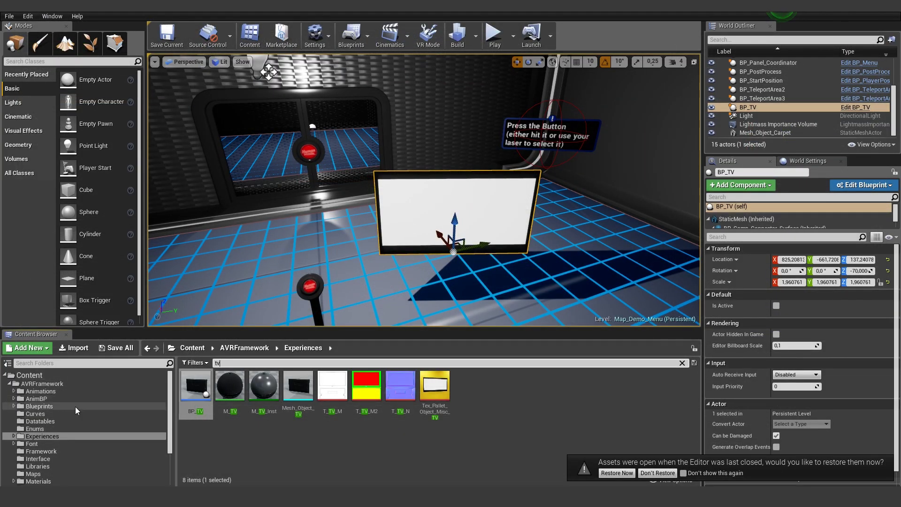
left_click(30, 375)
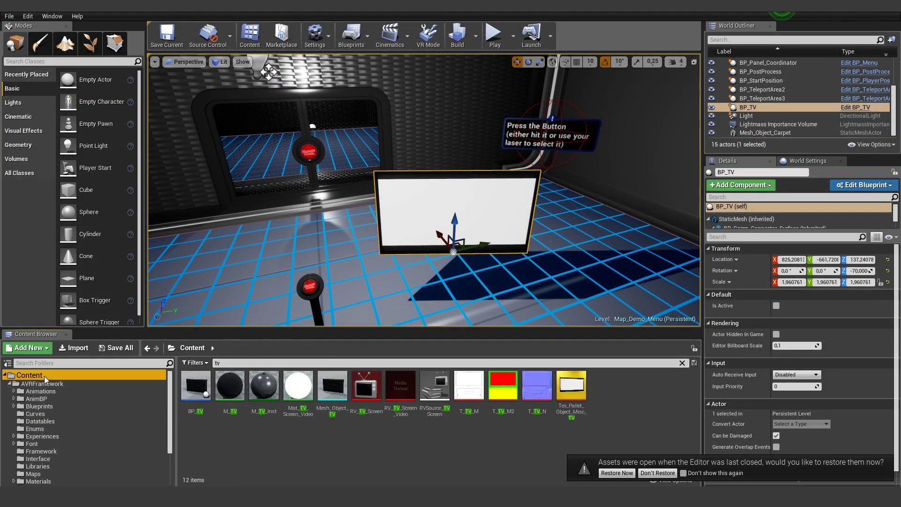
left_click(227, 364)
key("BackSpace")
key("BackSpace")
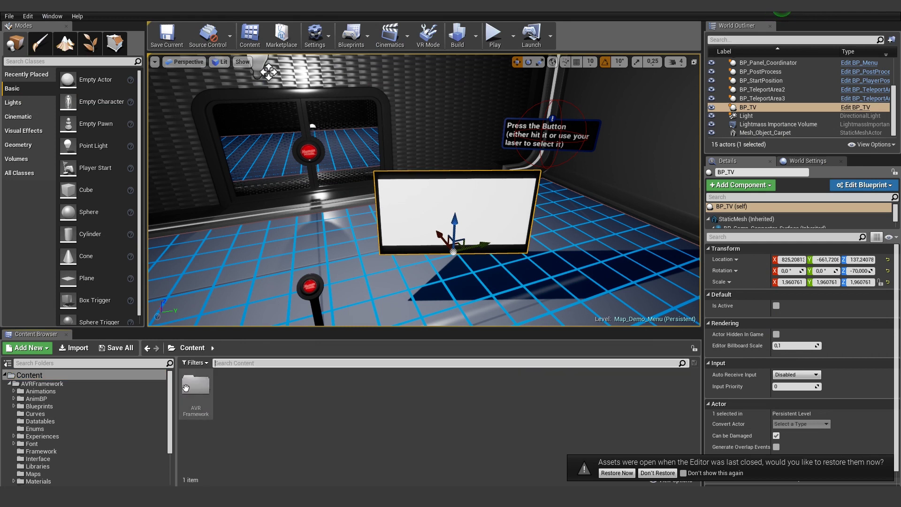
double_click(198, 390)
left_click(194, 434)
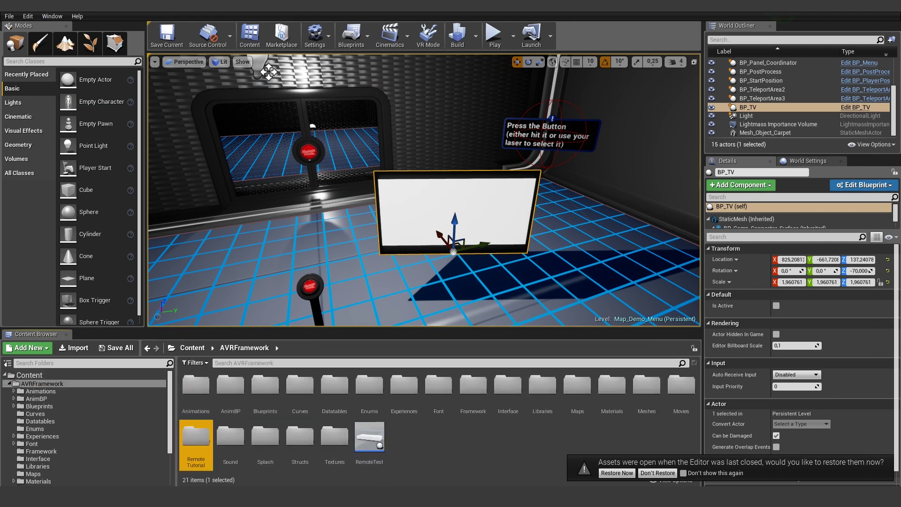
double_click(194, 433)
Create an Actor blueprint class named BP_Remote in the RemoteTutorial folder.
right_click_drag(361, 202, 379, 249)
right_click(280, 399)
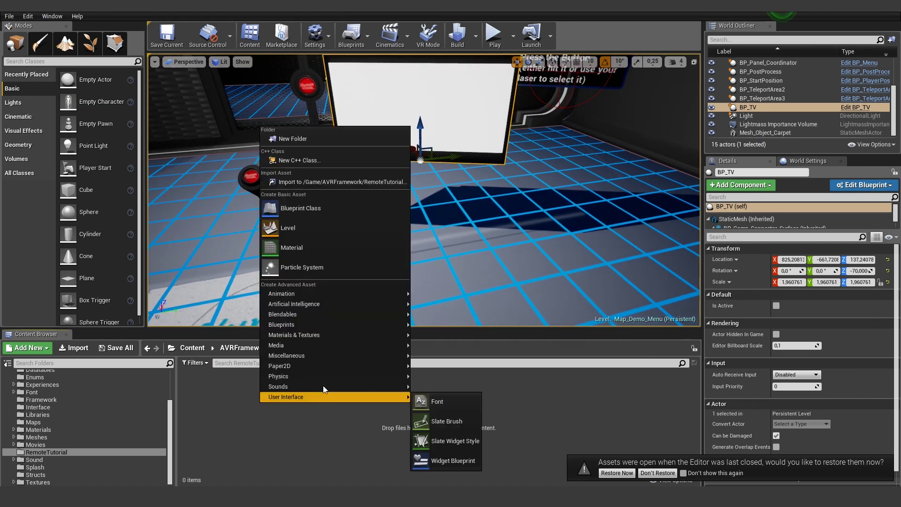
left_click(303, 211)
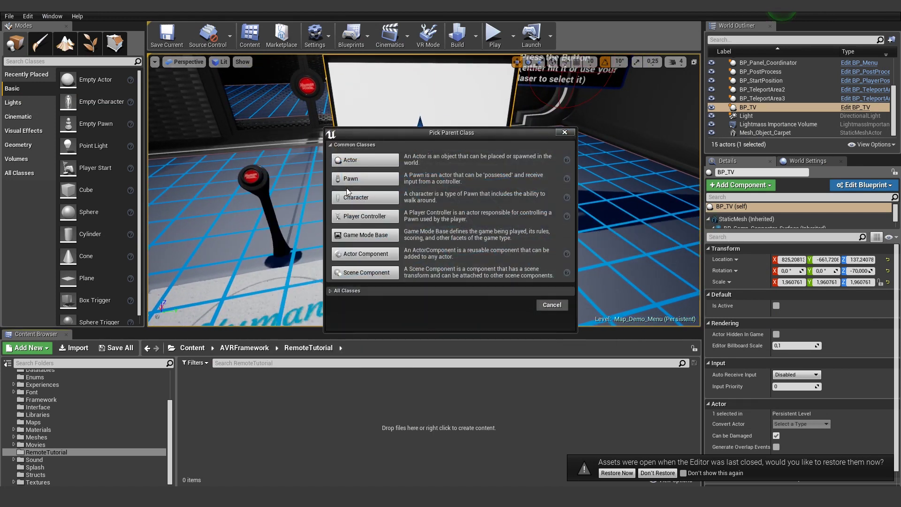
left_click(366, 160)
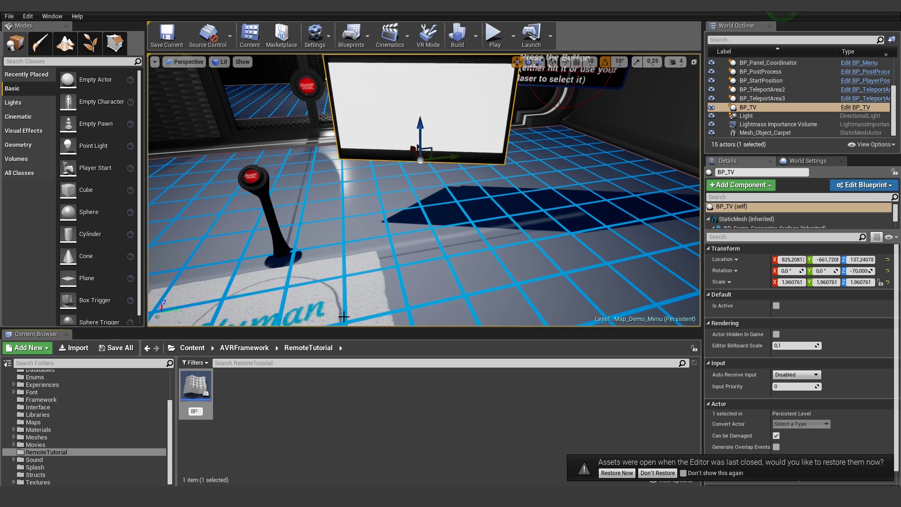
type("BP_Remote")
key("Return")
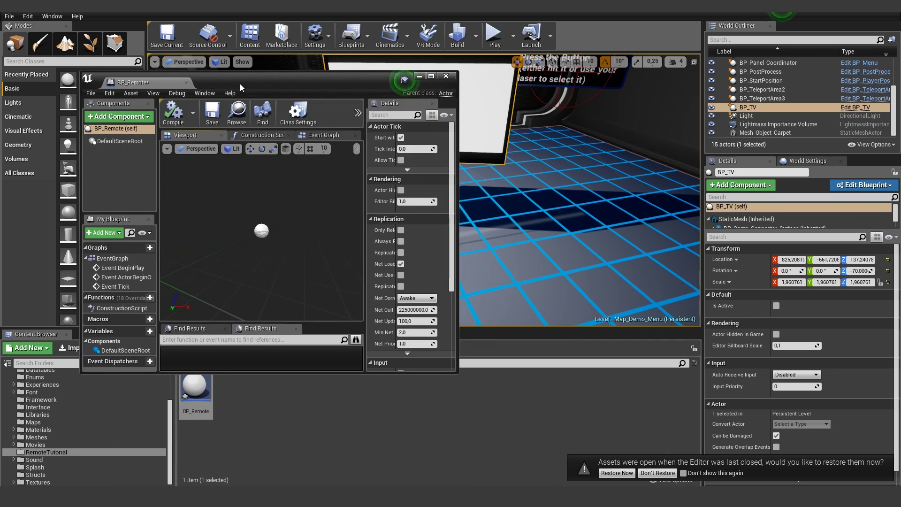
Add a Cube component to the BP_Remote blueprint and name it Remote.
double_click(204, 83)
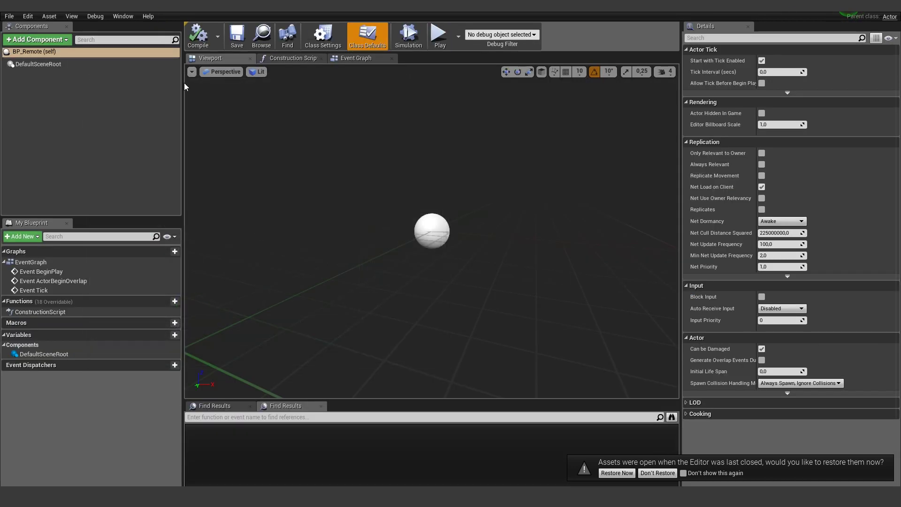
left_click(82, 133)
left_click(47, 41)
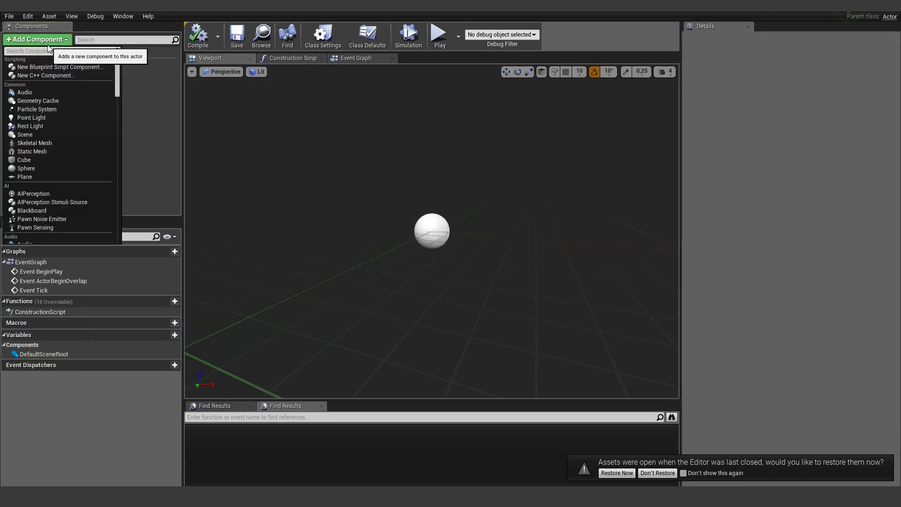
type("s")
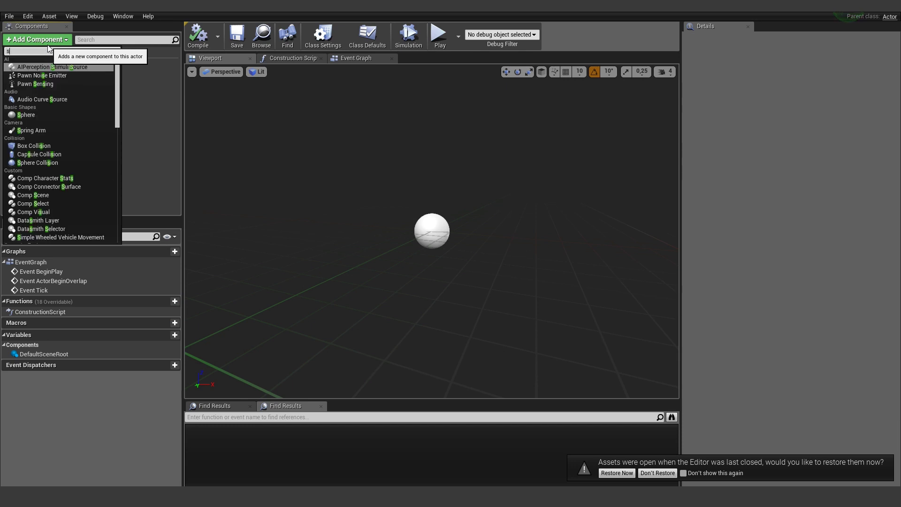
key("BackSpace")
type("cube")
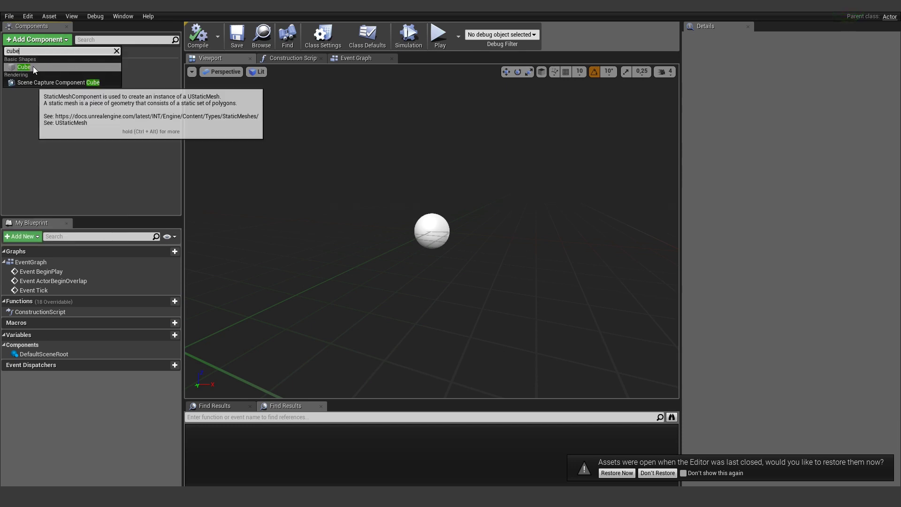
left_click(24, 68)
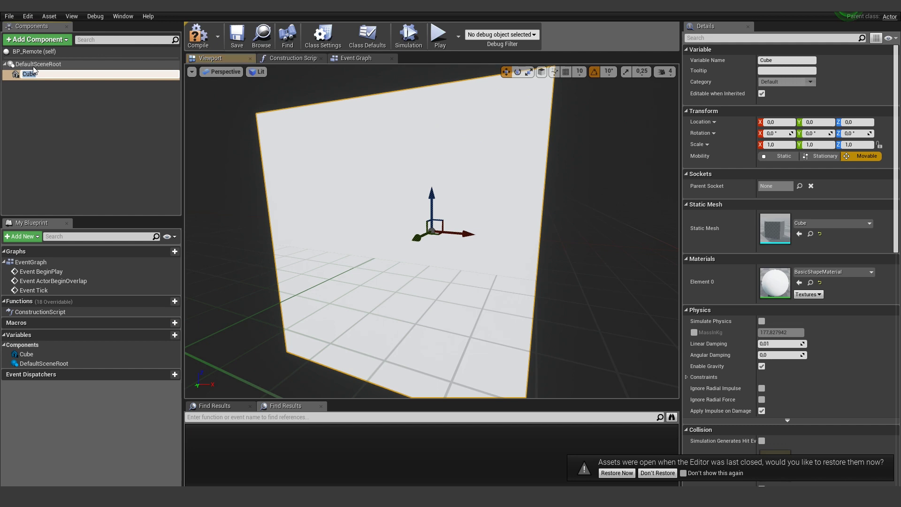
type("Remote")
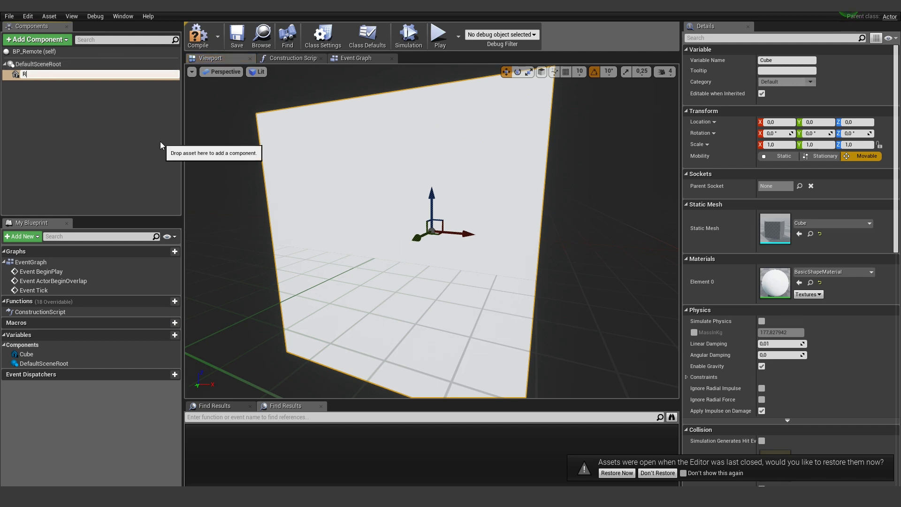
key("Return")
Place BP_Remote in the level near the TV and enlarge its blueprint window alongside the level view.
right_click_drag(441, 190, 399, 208)
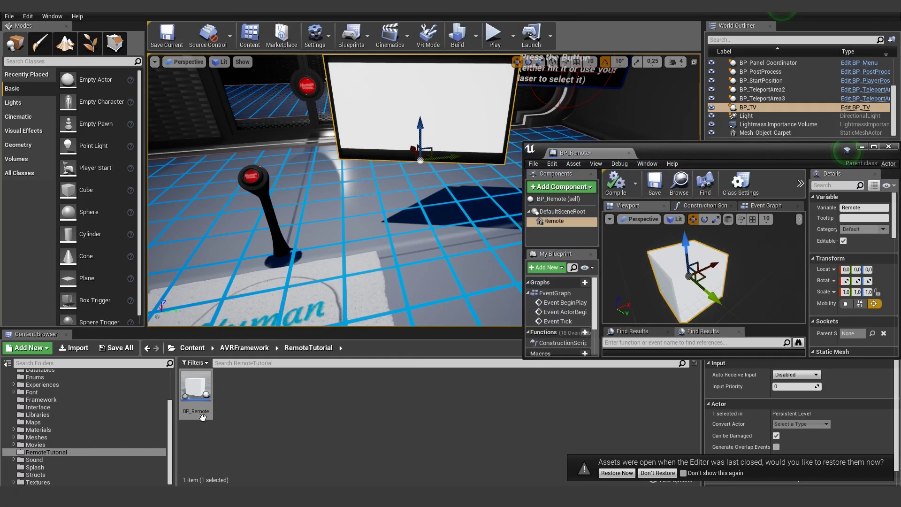
left_click_drag(196, 387, 407, 197)
right_click_drag(407, 197, 489, 211)
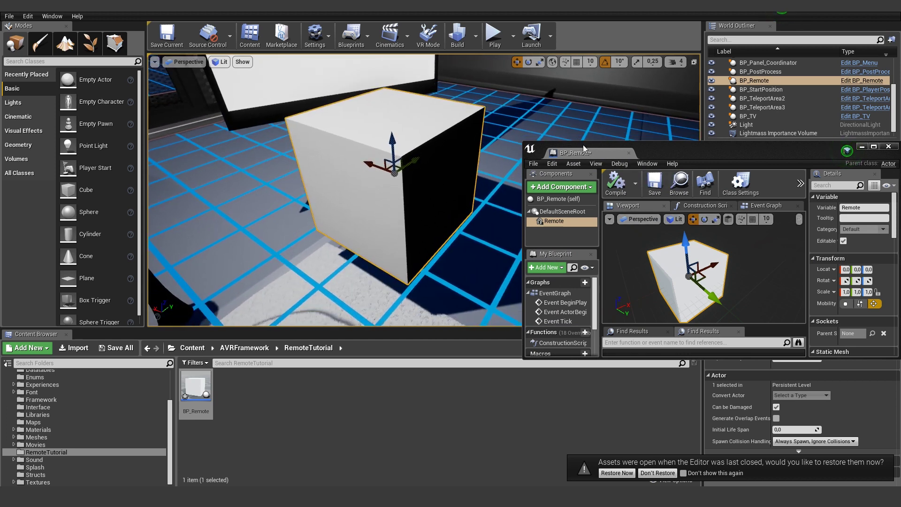
left_click_drag(582, 143, 562, 55)
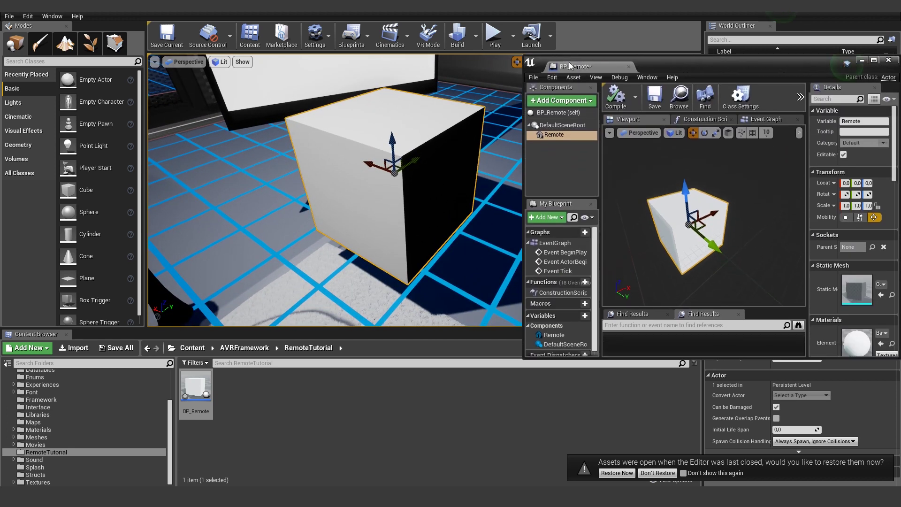
left_click_drag(523, 361, 392, 463)
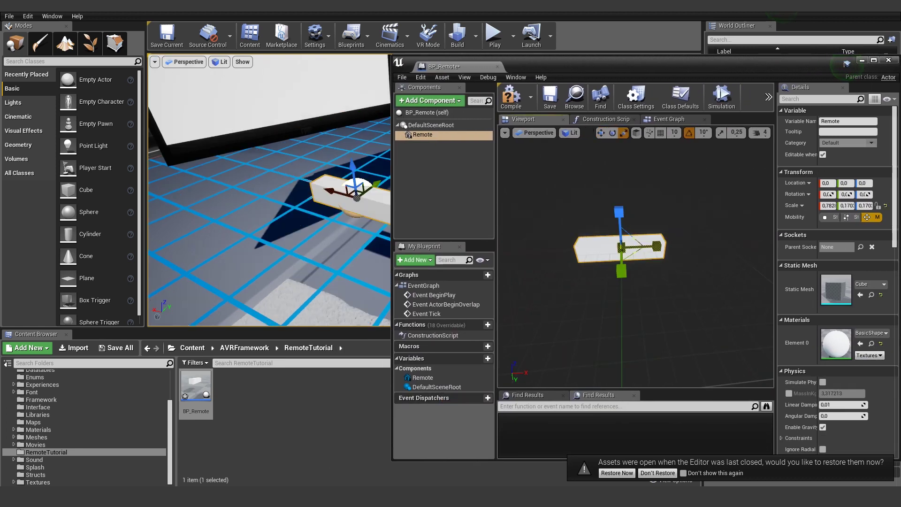
Scale the Remote cube into a flat slab of about 0.93 × 0.34 × 0.06 and compile BP_Remote.
left_click_drag(656, 246, 654, 246)
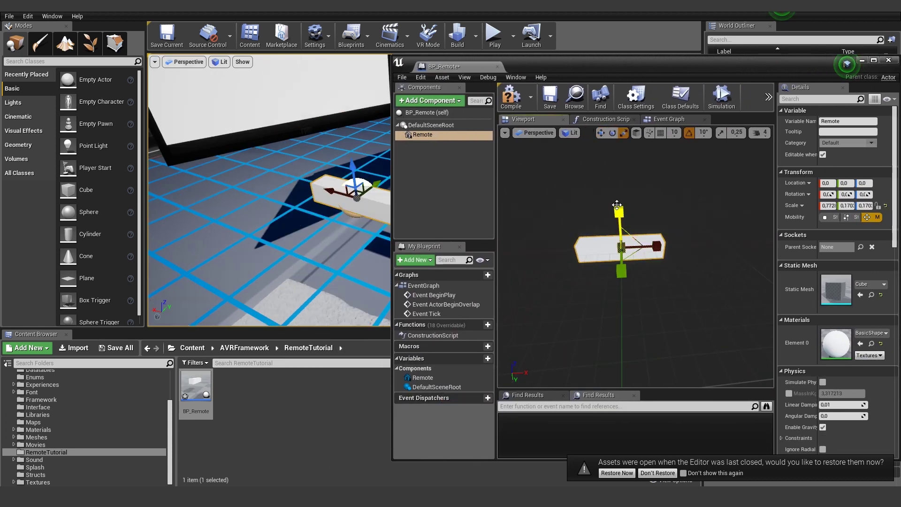
left_click_drag(619, 209, 619, 221)
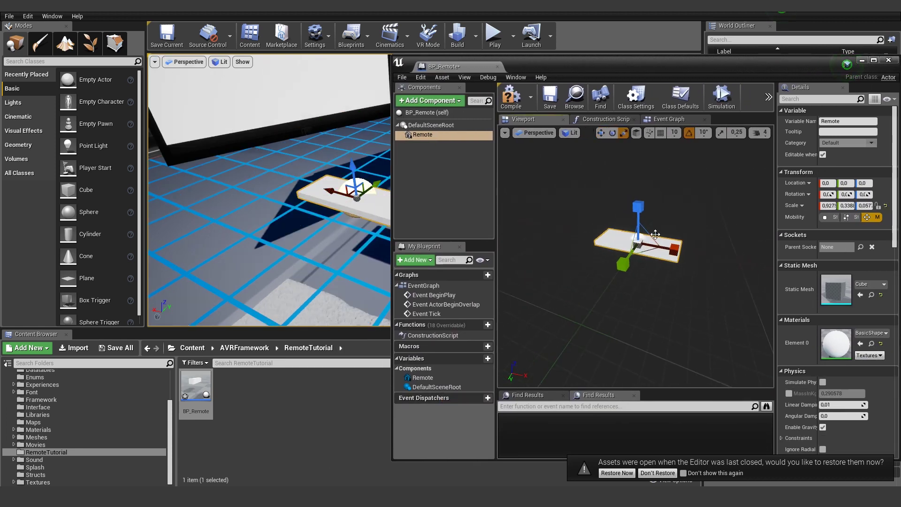
right_click_drag(653, 235, 649, 235)
left_click(510, 102)
left_click(417, 176)
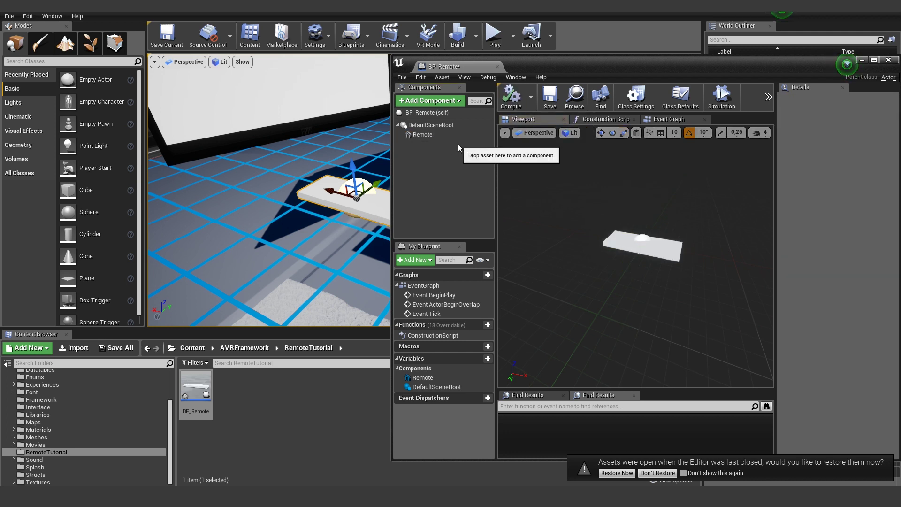
Add a Comp_Grab component to BP_Remote and widen its details area to read the attributes.
mouse_move(257, 174)
right_mouse_down()
mouse_move(300, 174)
mouse_move(249, 178)
right_mouse_up()
right_click_drag(310, 178, 317, 178)
left_click(429, 101)
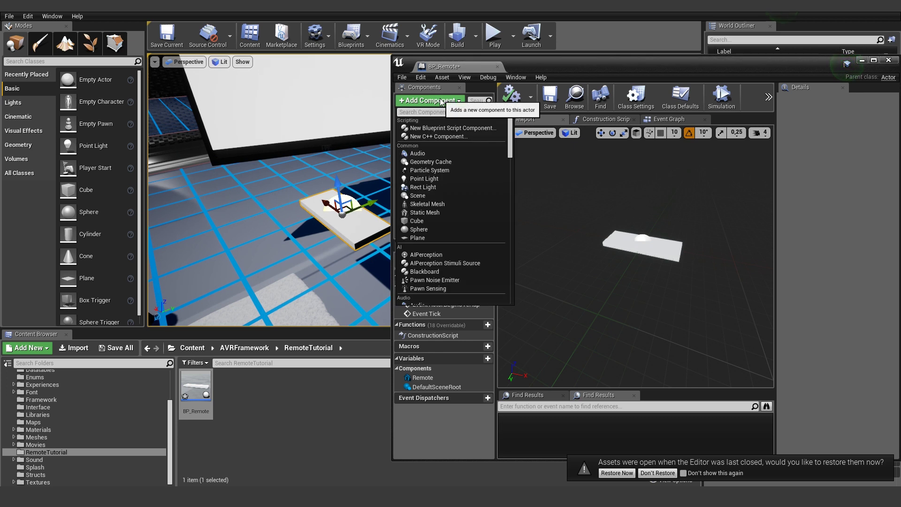
type("grab")
left_click(441, 127)
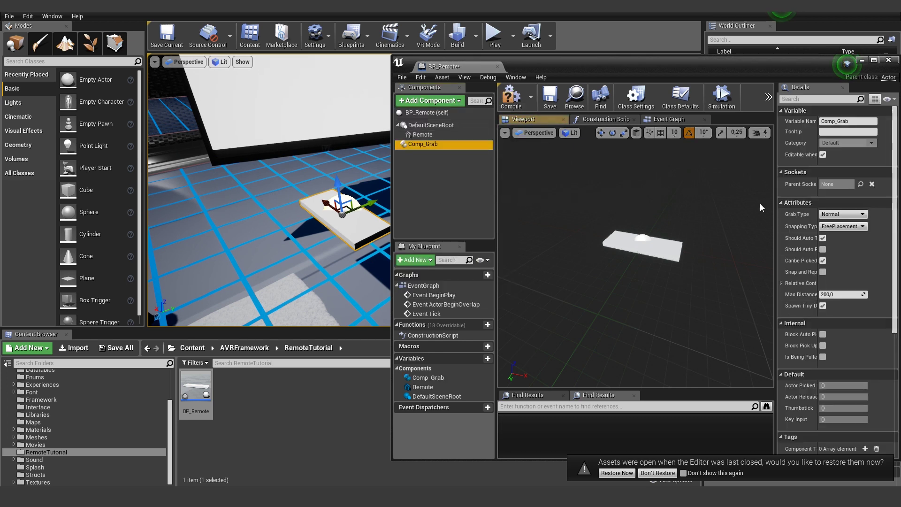
left_click_drag(776, 198, 718, 195)
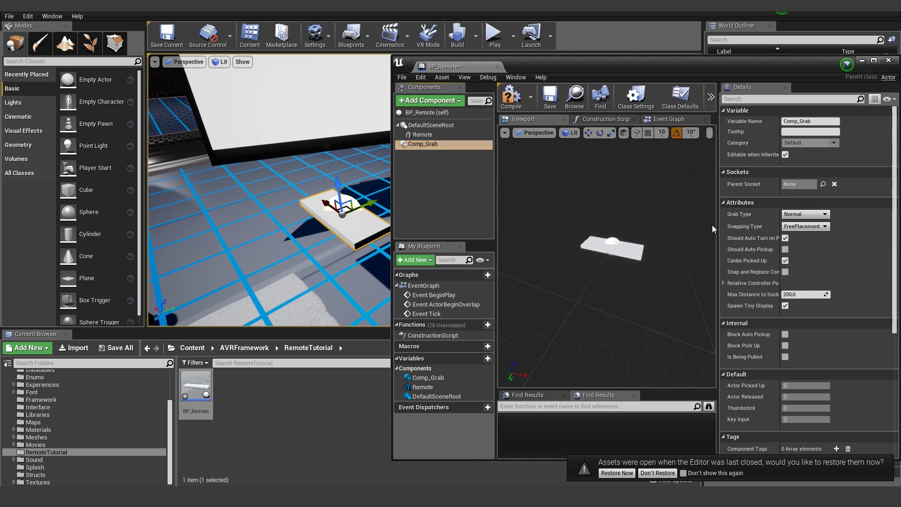